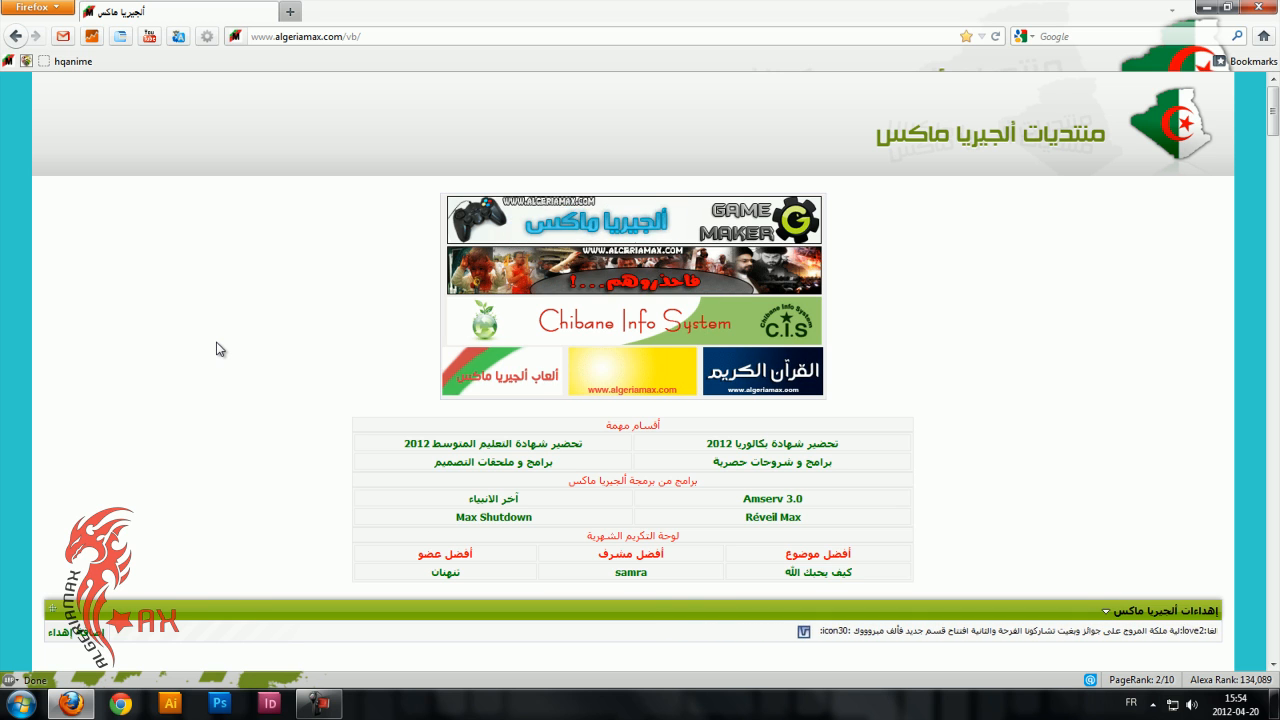
# Step: Search Google for "avira vdf" in a new browser tab
pyautogui.click(290, 12)
pyautogui.click(1061, 38)
pyautogui.press('Return')
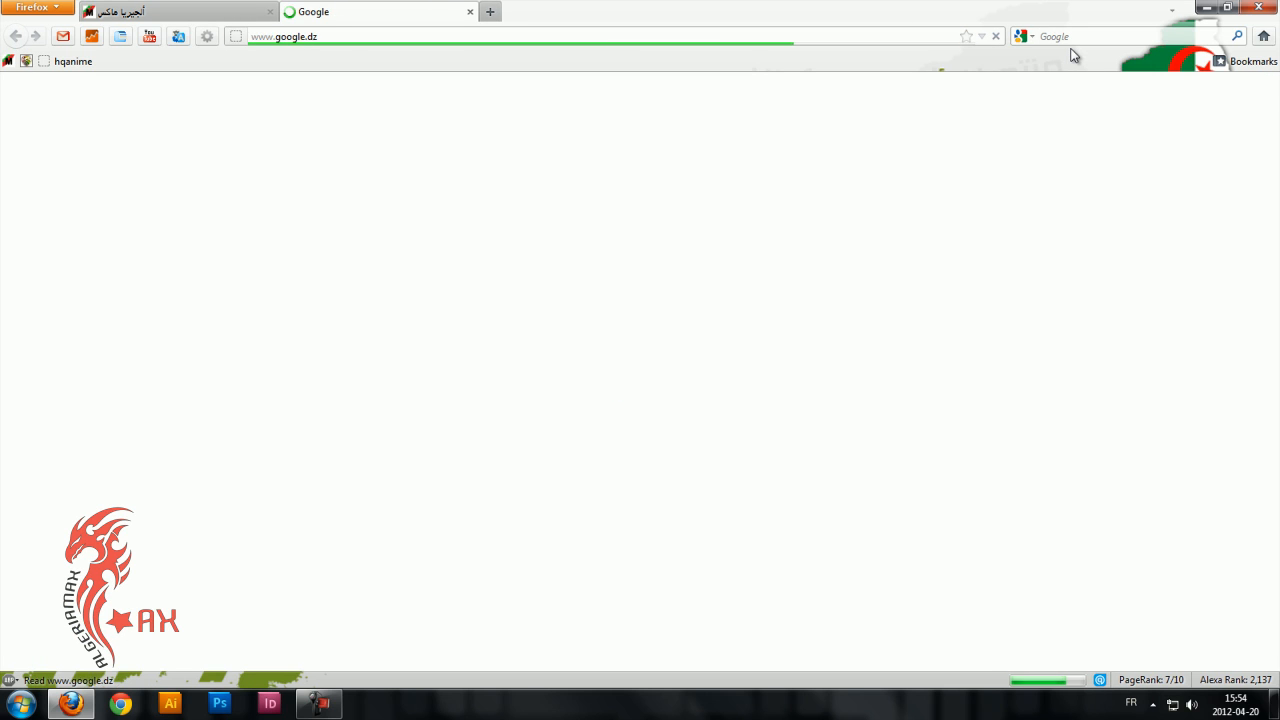
pyautogui.write('a')
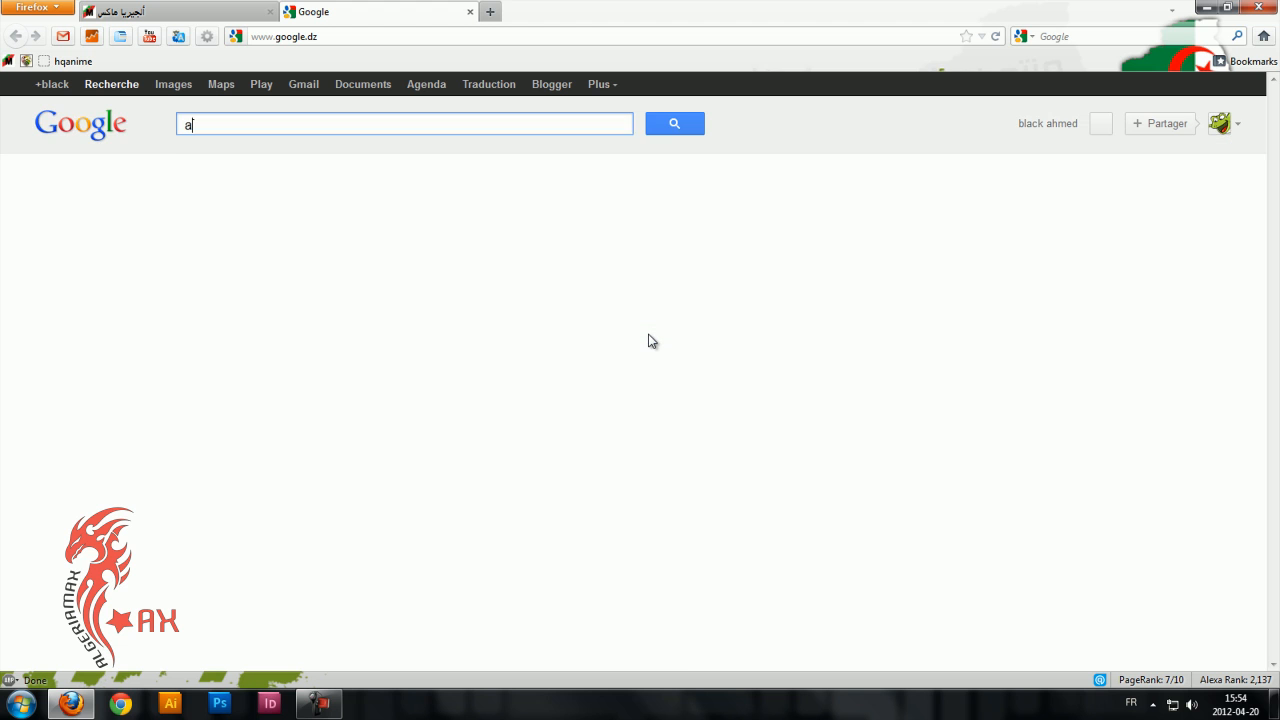
pyautogui.write('vira vdf')
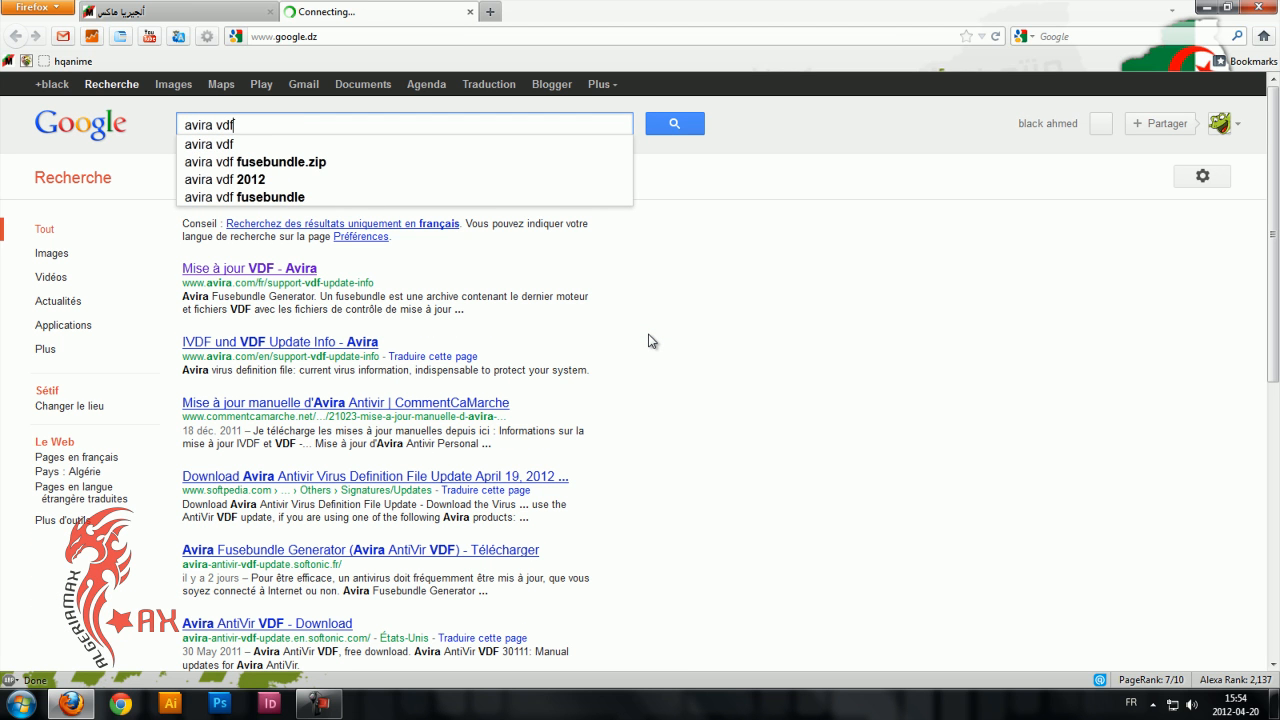
pyautogui.press('Return')
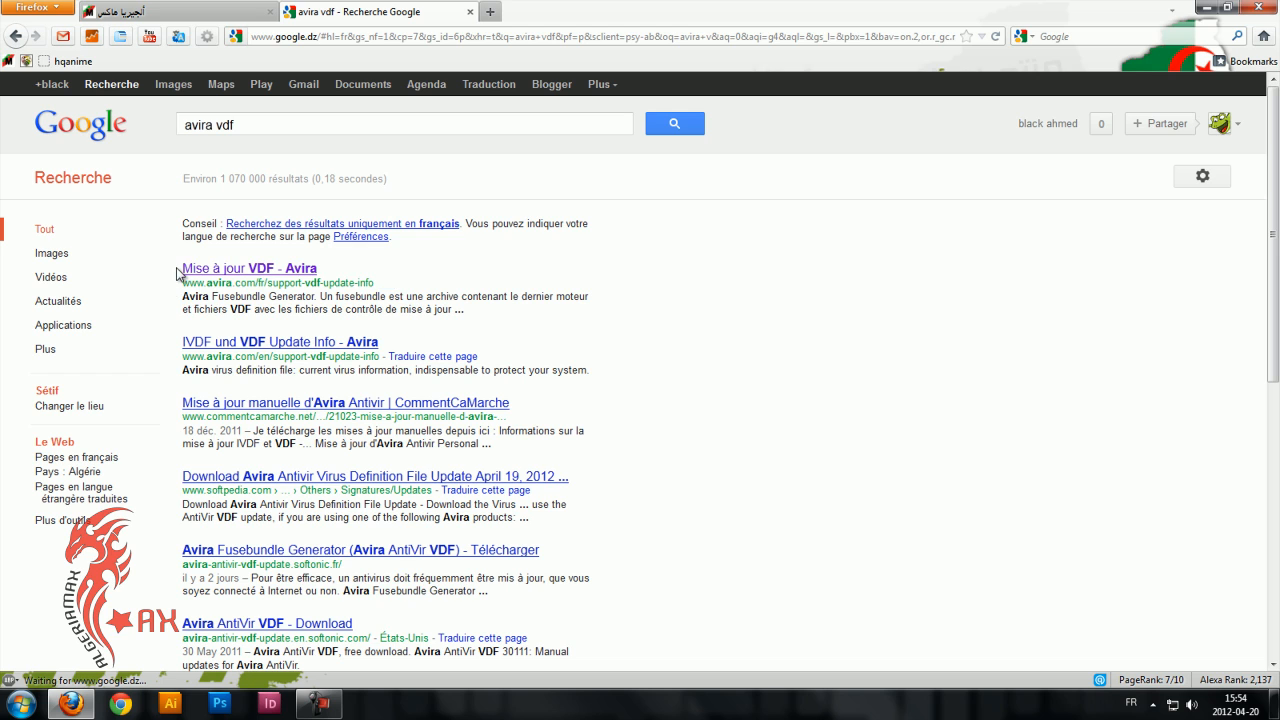
# Step: Open the "Mise à jour VDF - Avira" search result and follow it to the Avira Fusebundle Generator download page
pyautogui.moveTo(180, 272); pyautogui.dragTo(352, 271)
pyautogui.click(457, 266)
pyautogui.click(285, 270)
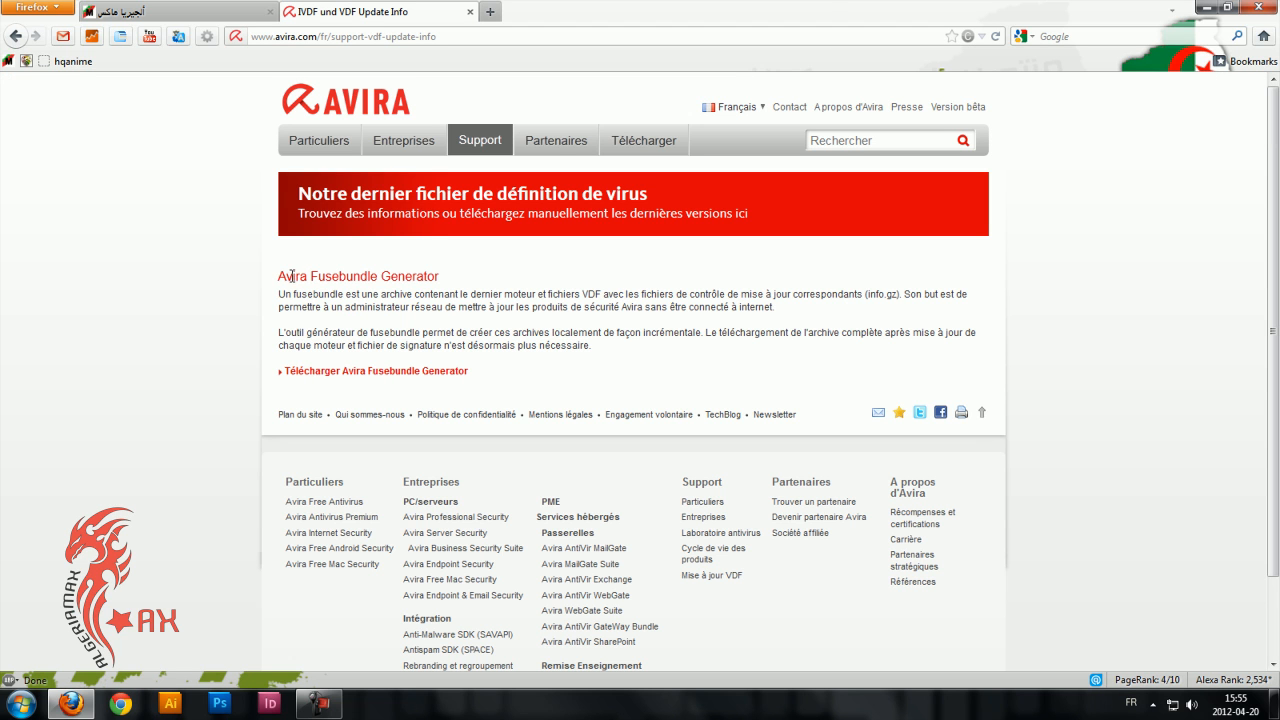
pyautogui.moveTo(280, 282); pyautogui.dragTo(471, 286)
pyautogui.click(433, 332)
pyautogui.moveTo(280, 373); pyautogui.dragTo(491, 374)
pyautogui.click(449, 374)
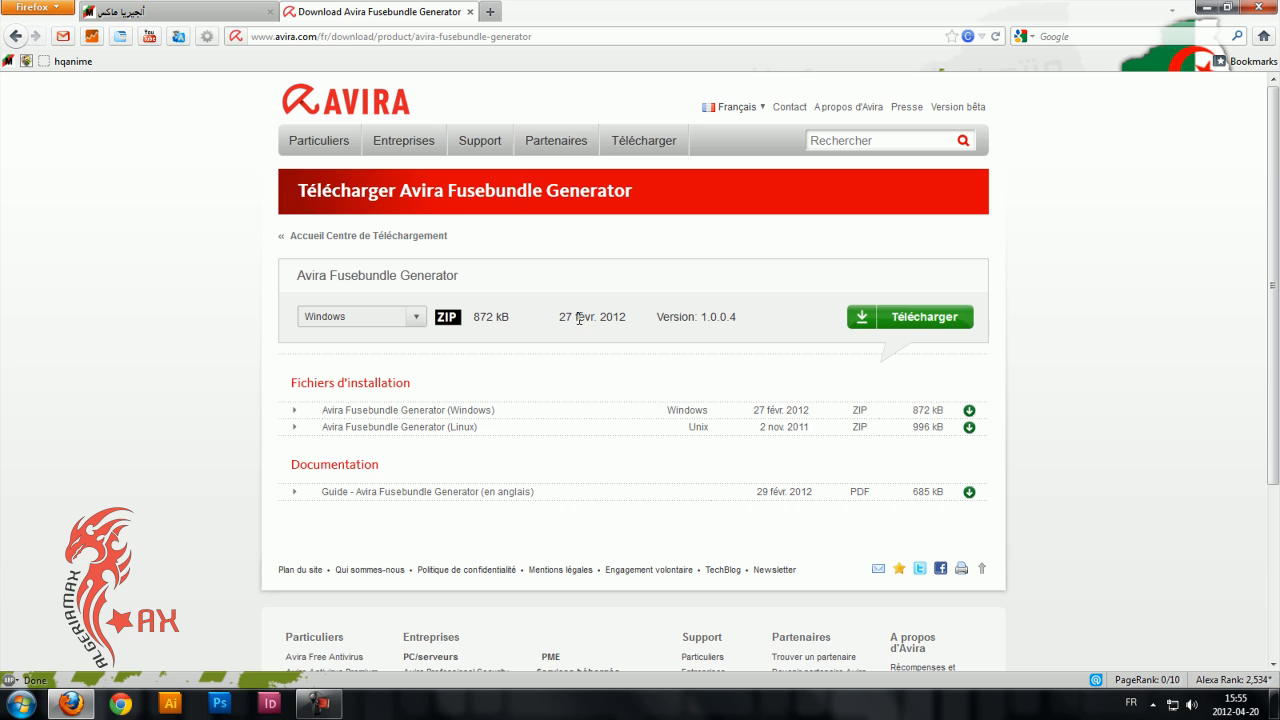
# Step: Download the Windows version of Avira Fusebundle Generator and open the folder containing the downloaded ZIP
pyautogui.click(622, 419)
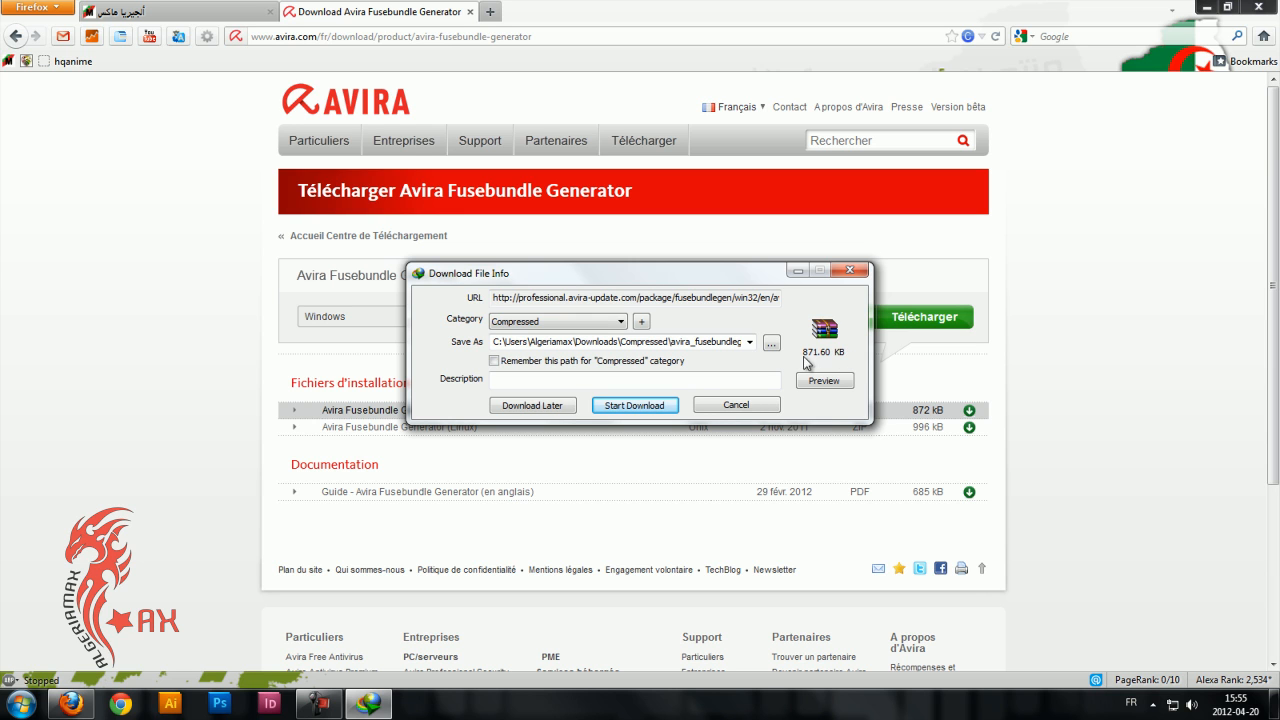
pyautogui.click(657, 404)
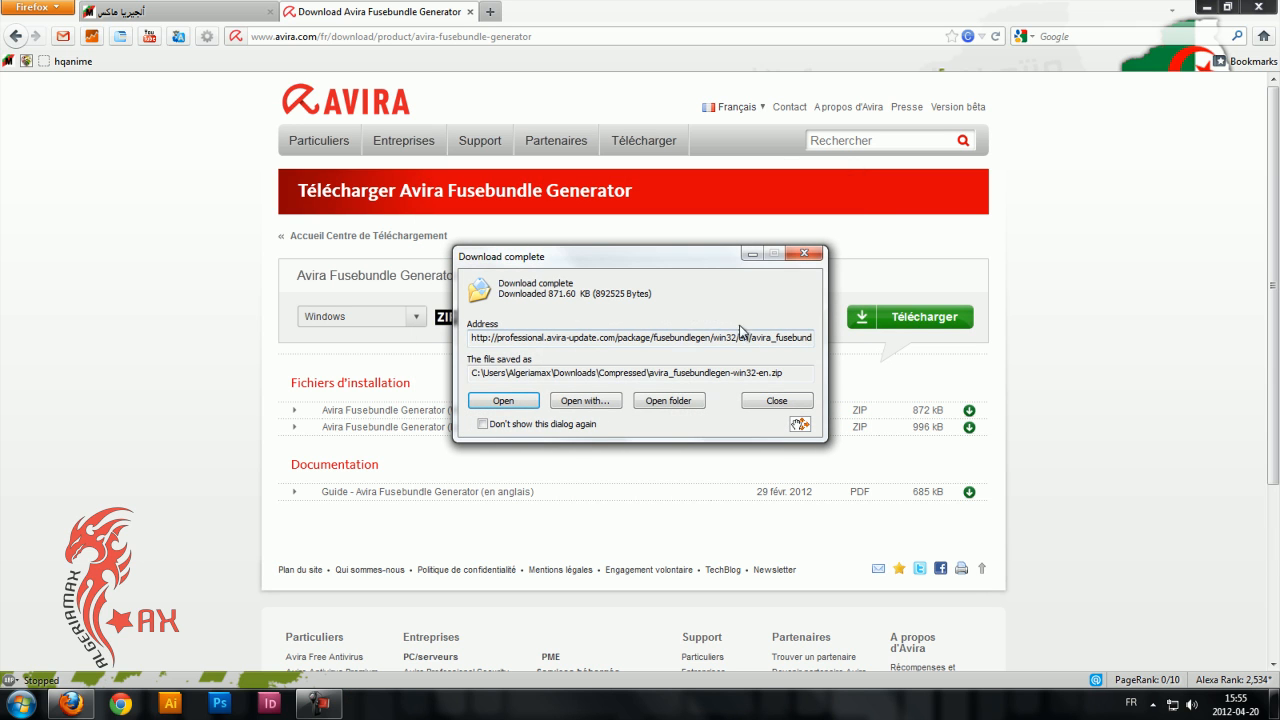
pyautogui.click(680, 404)
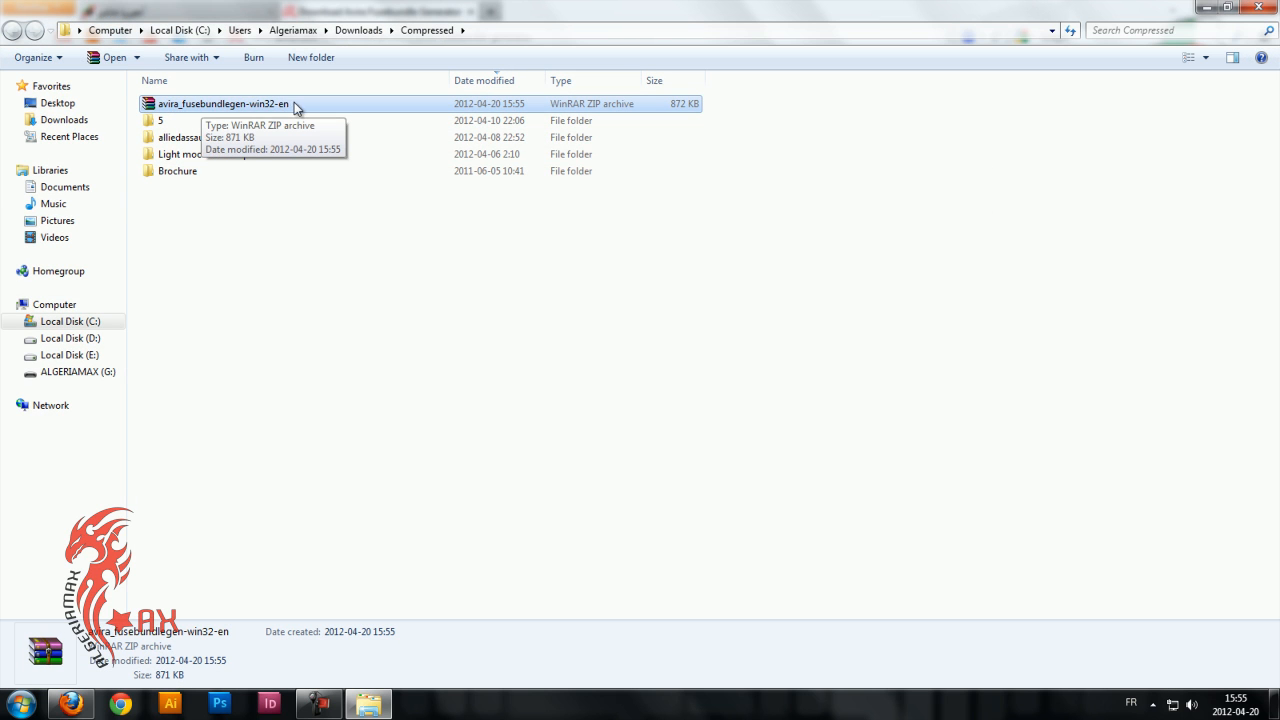
# Step: Extract the avira_fusebundlegen-win32-en archive in its current location and open the extracted folder
pyautogui.rightClick(242, 105)
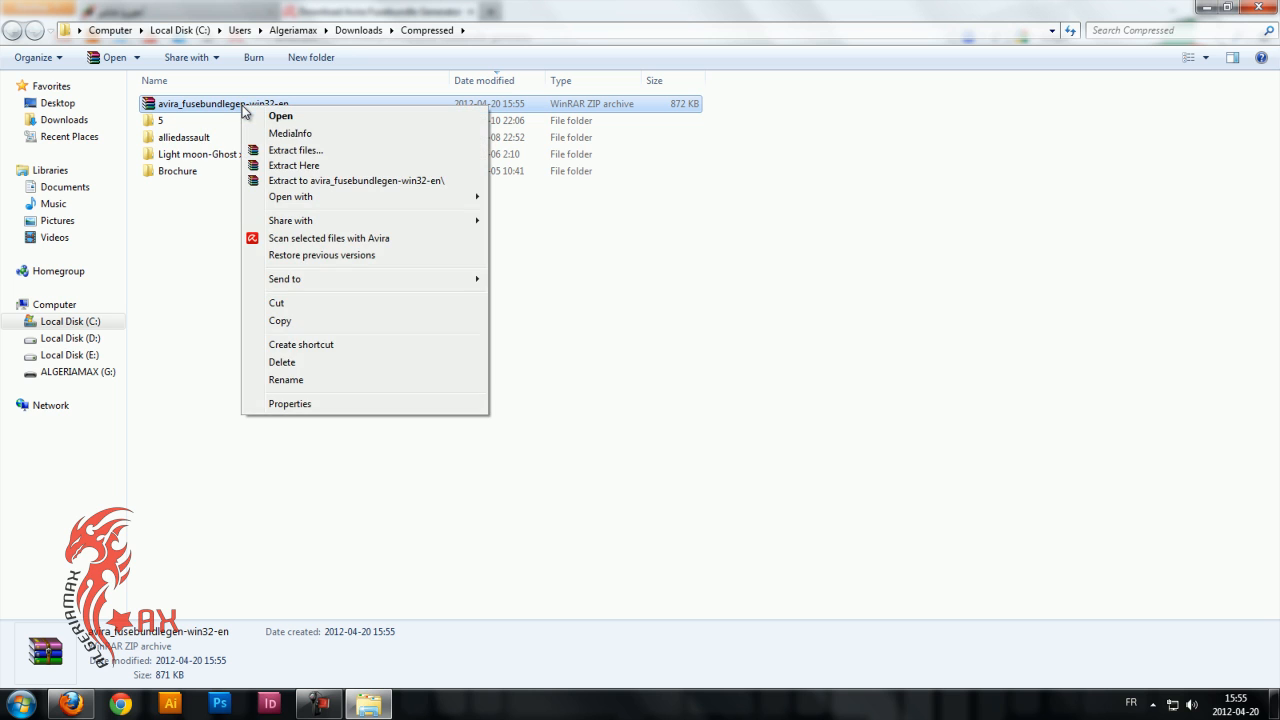
pyautogui.click(293, 166)
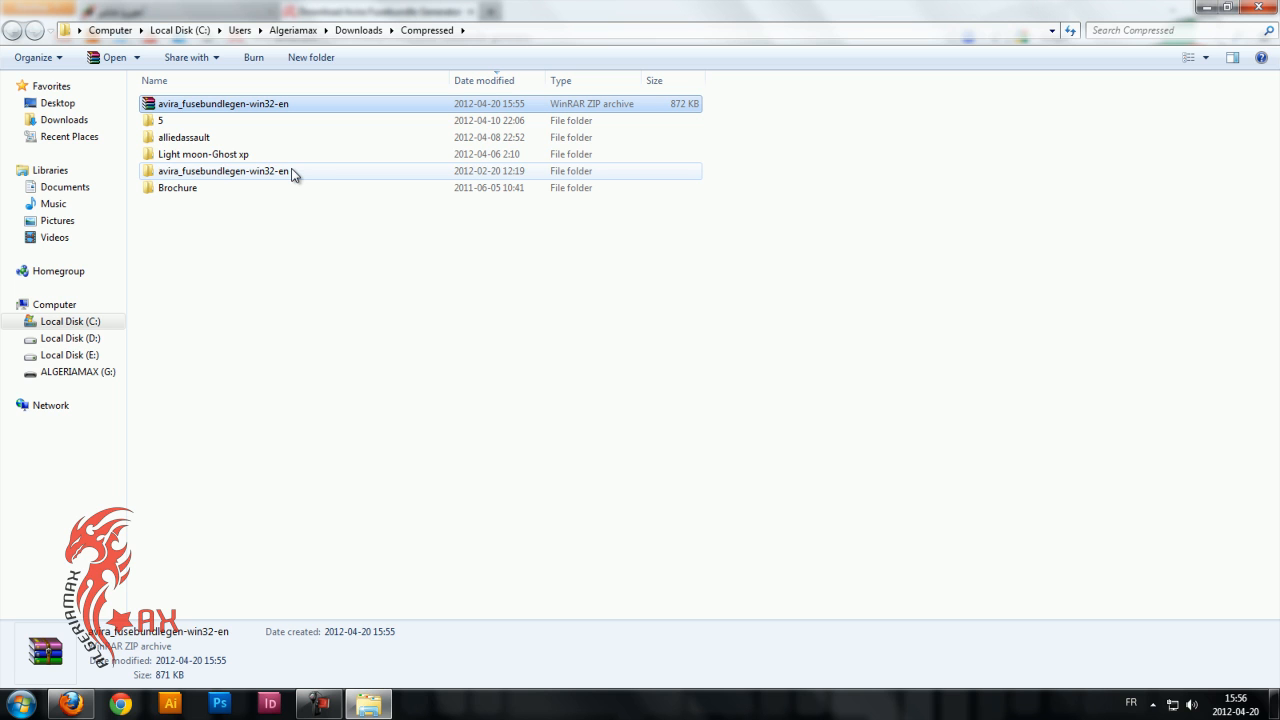
pyautogui.click(282, 172)
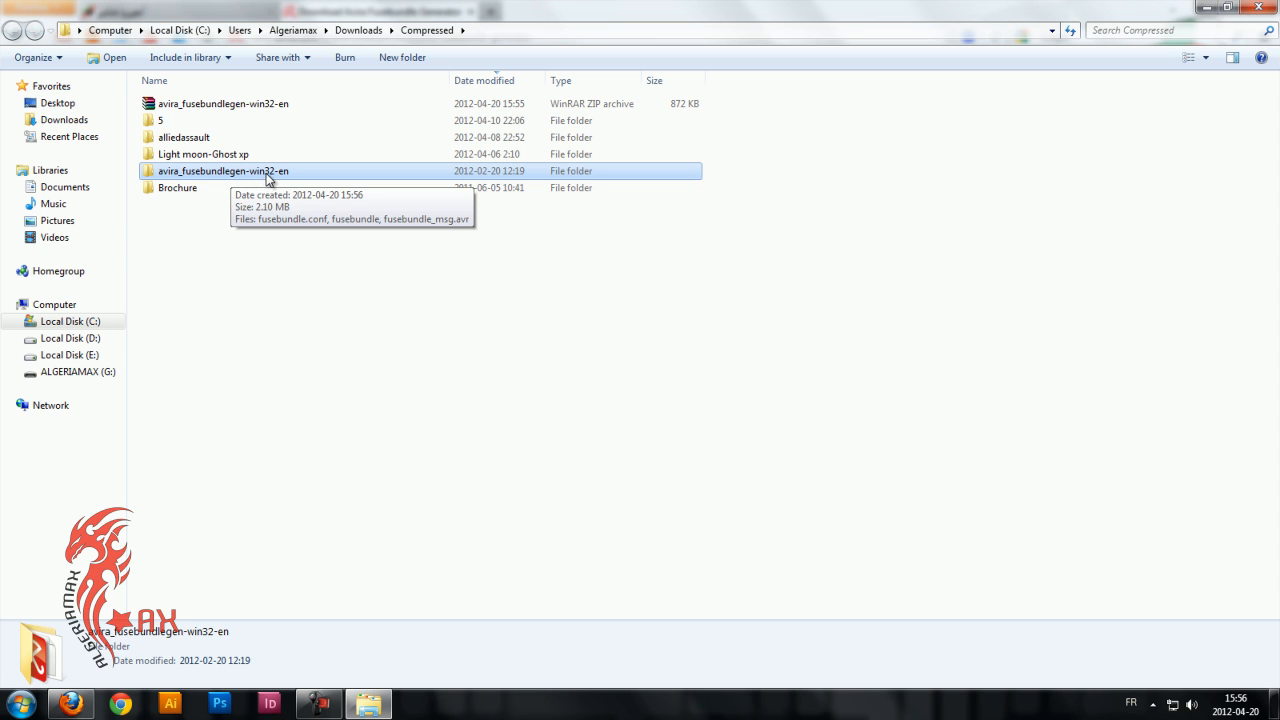
pyautogui.doubleClick(261, 176)
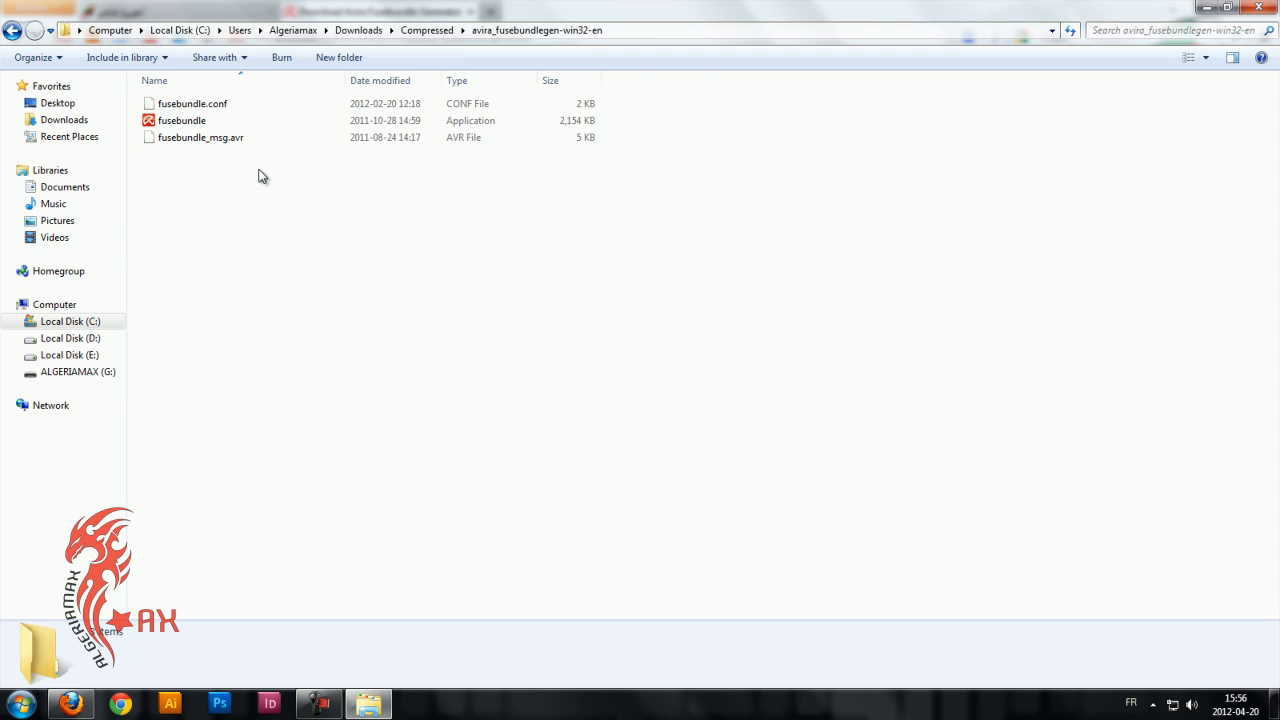
# Step: Run the fusebundle application from the extracted folder to generate the update archive
pyautogui.moveTo(289, 203); pyautogui.dragTo(166, 92)
pyautogui.click(217, 200)
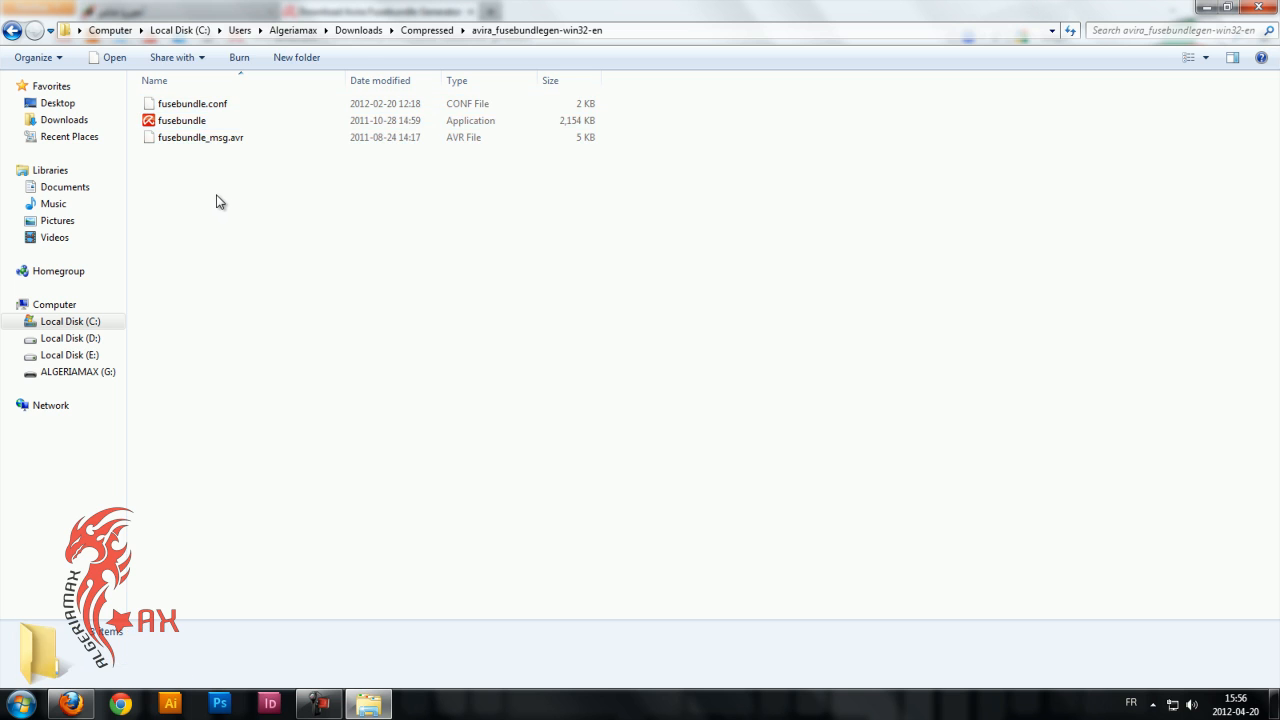
pyautogui.click(187, 124)
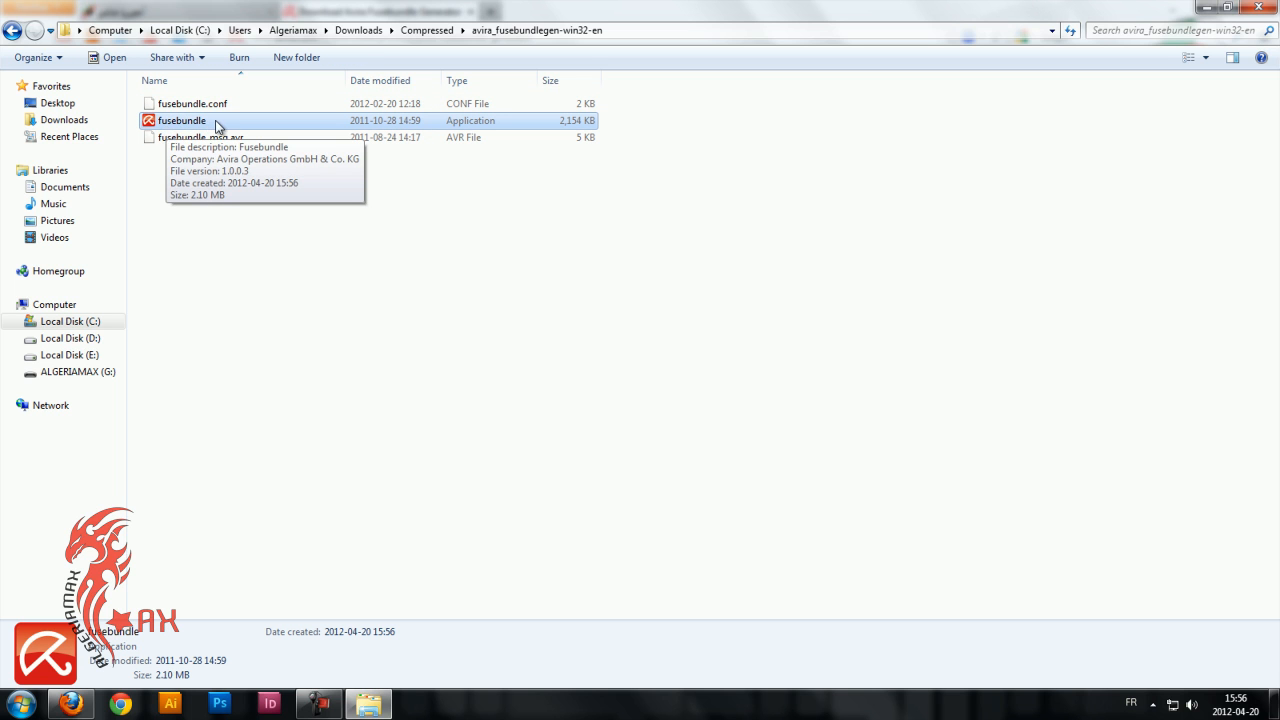
pyautogui.doubleClick(216, 121)
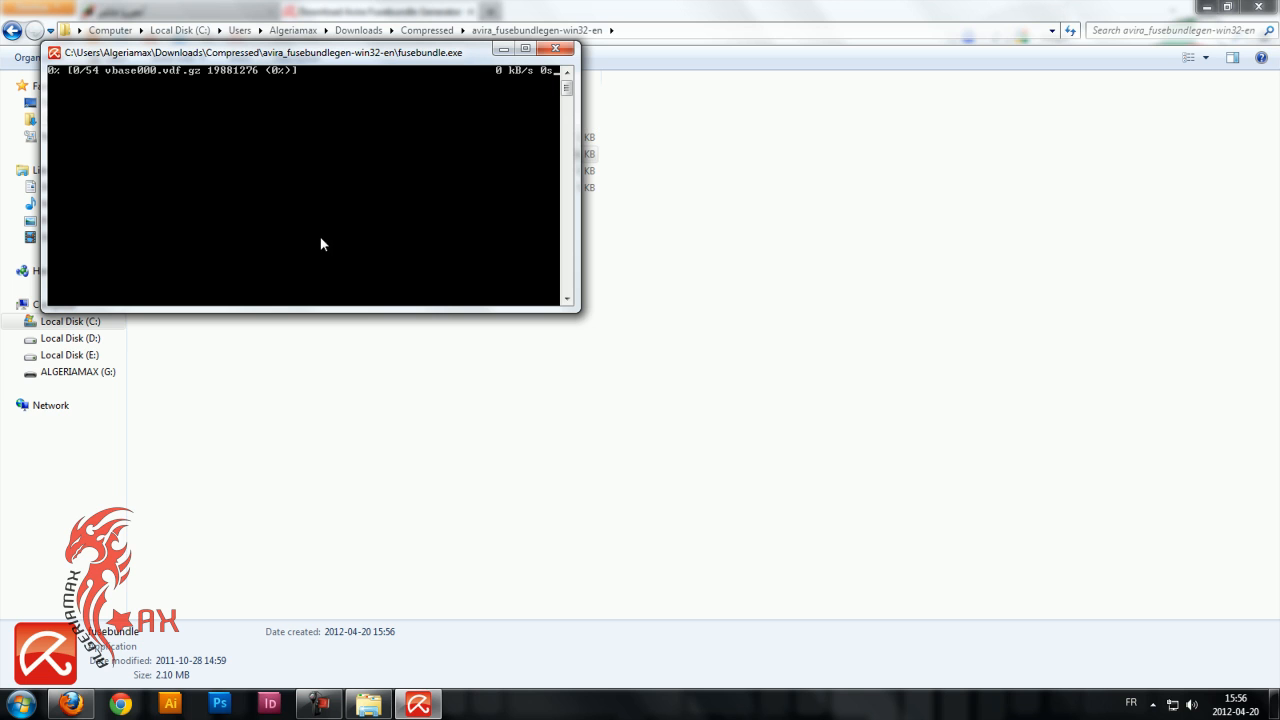
pyautogui.moveTo(271, 55); pyautogui.dragTo(413, 230)
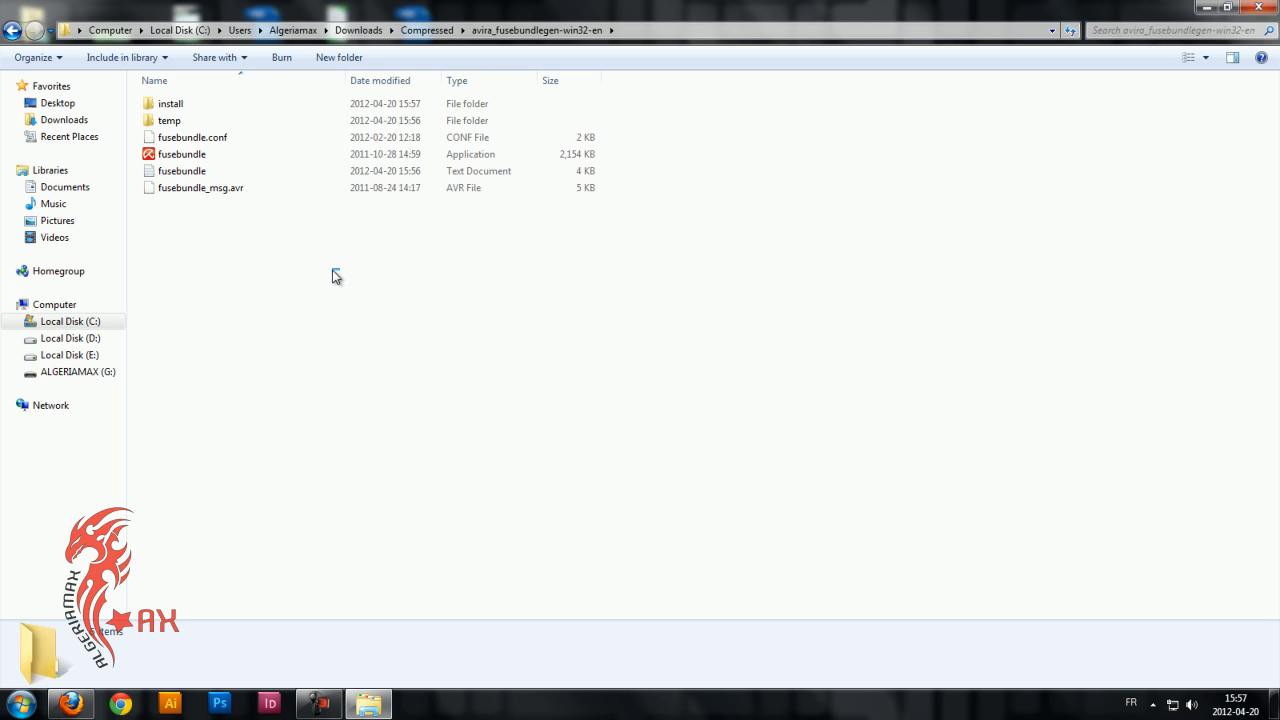
# Step: Open the generated install folder and examine the vdf_fusebundle archive inside it
pyautogui.click(229, 169)
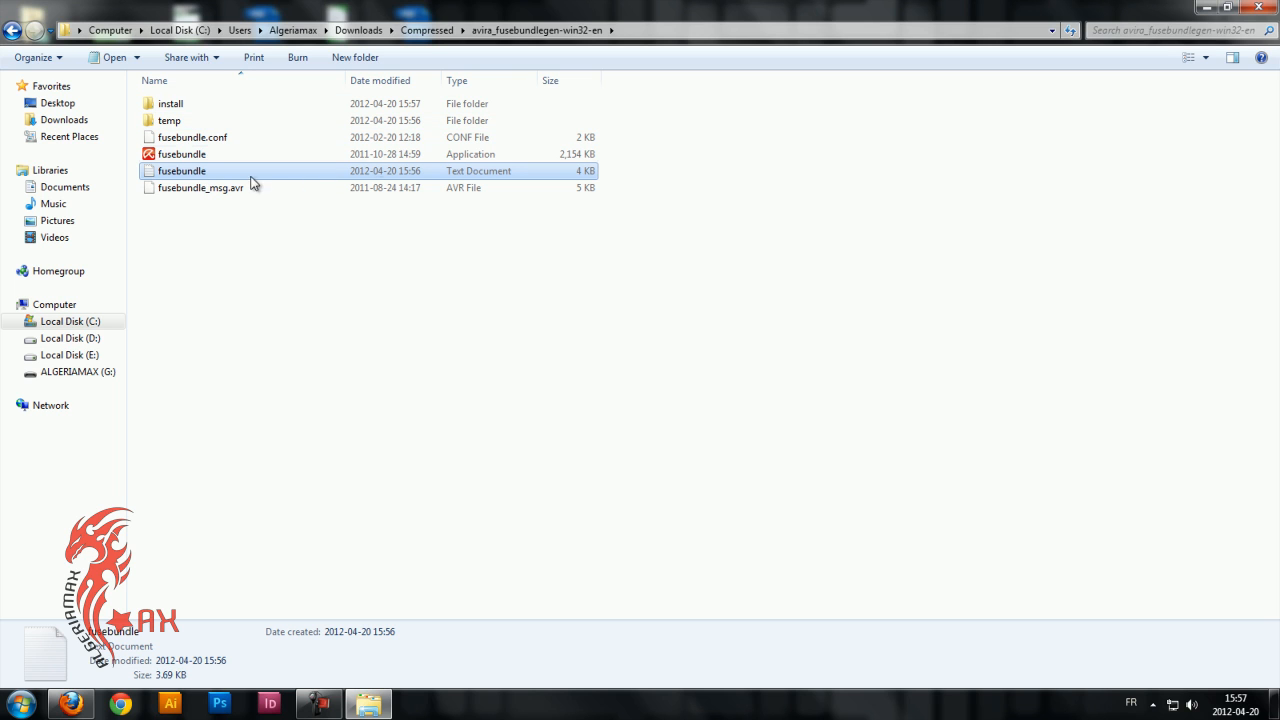
pyautogui.click(188, 124)
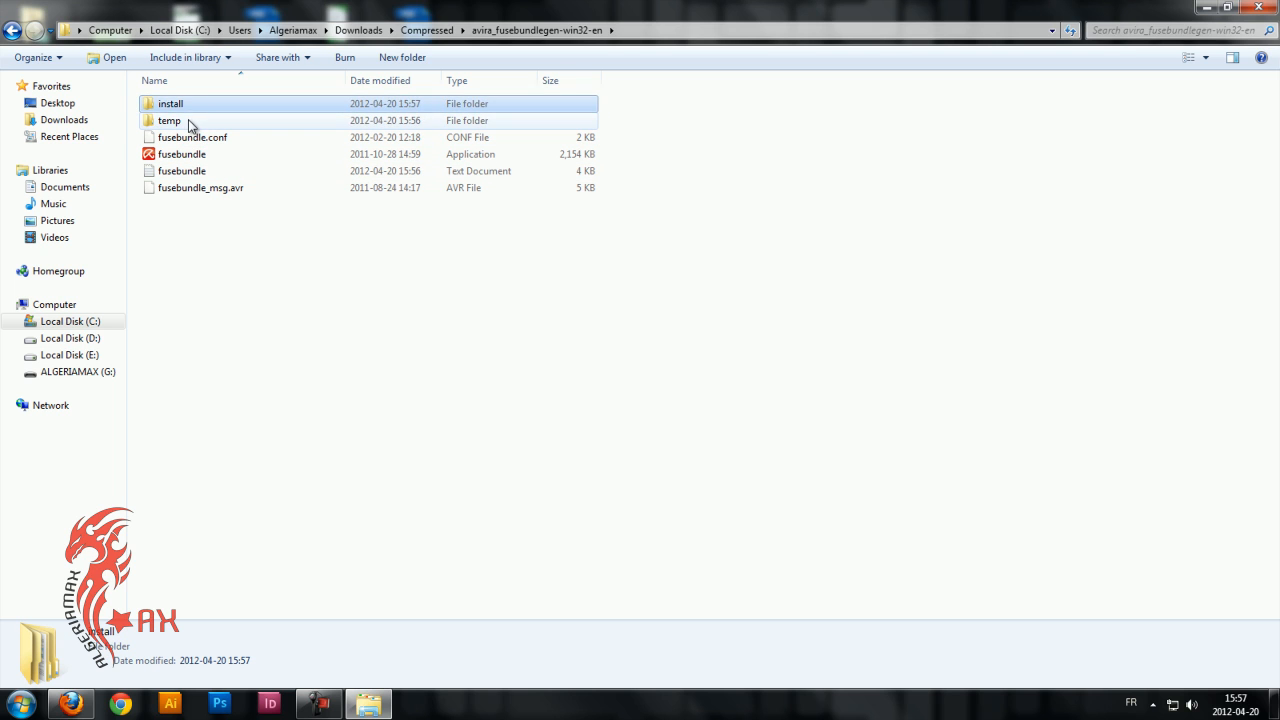
pyautogui.click(188, 105)
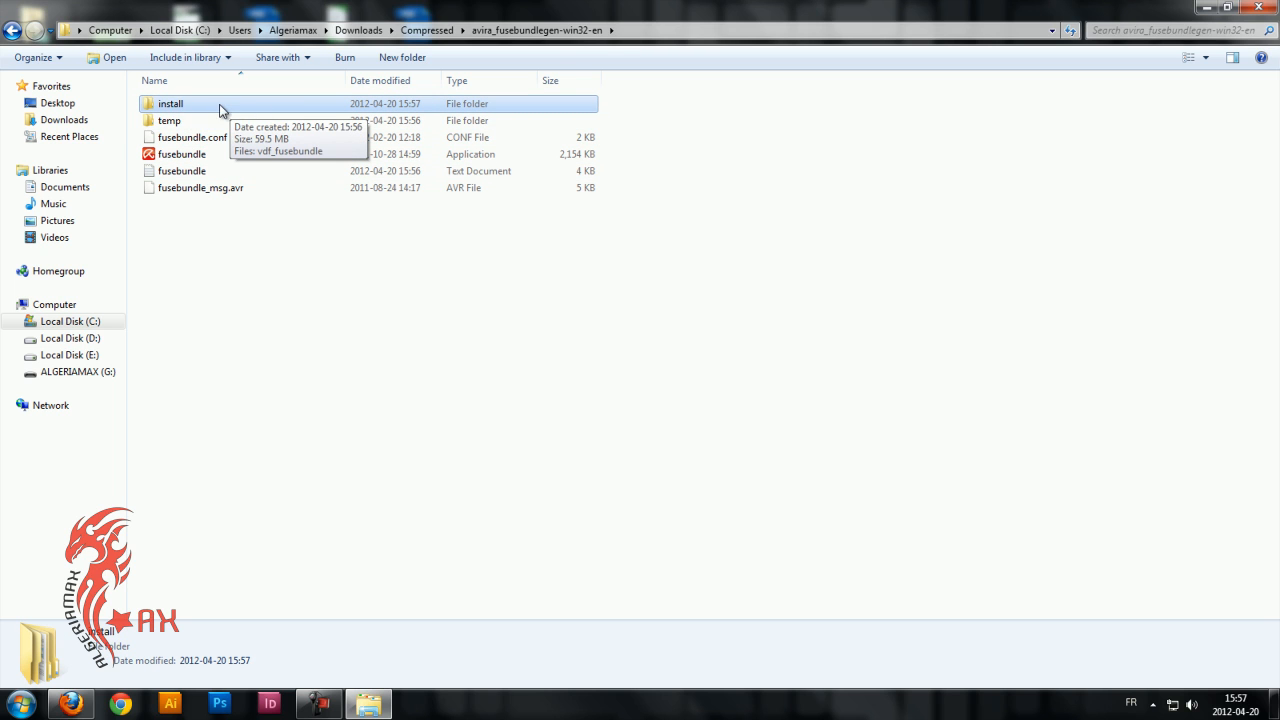
pyautogui.doubleClick(214, 105)
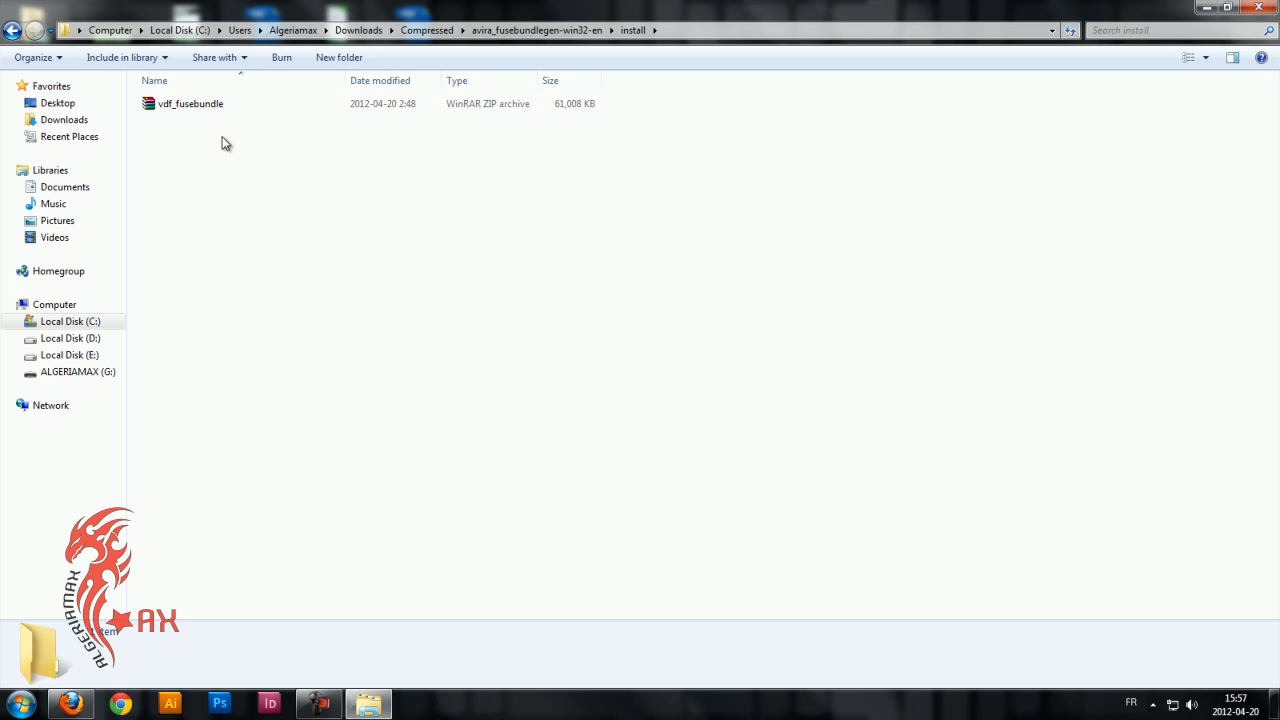
pyautogui.click(215, 106)
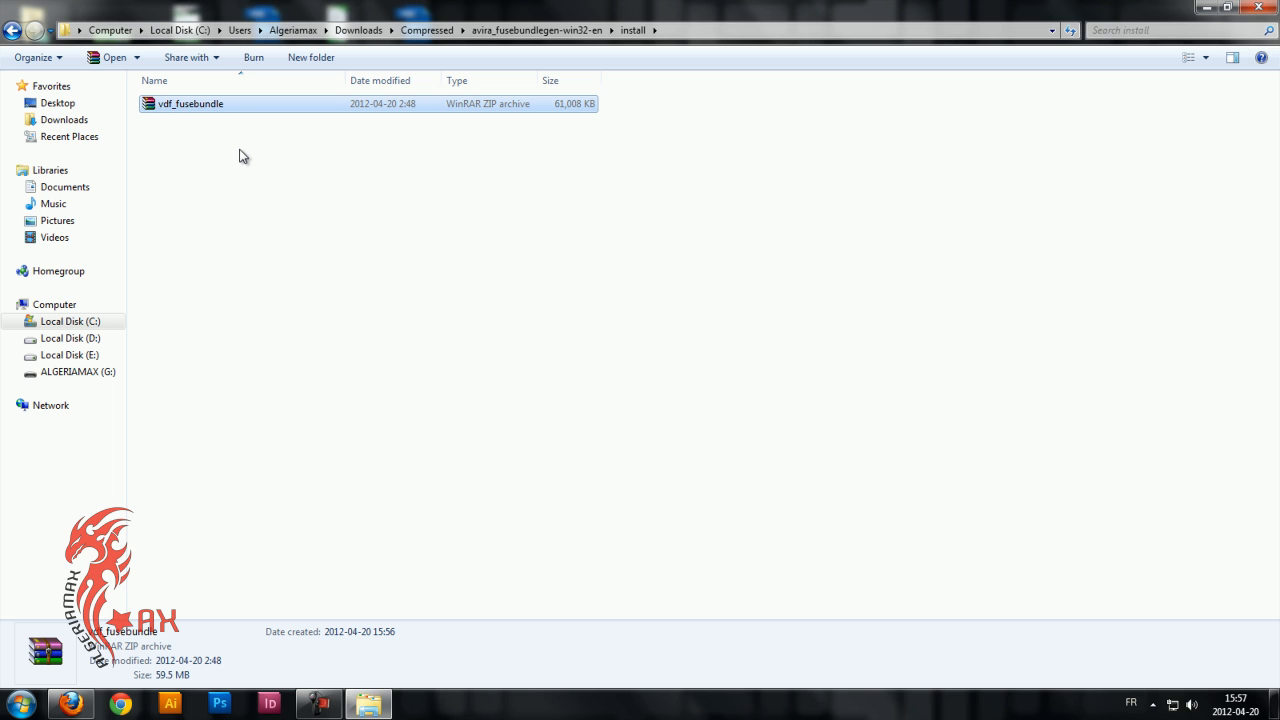
pyautogui.moveTo(390, 163); pyautogui.dragTo(155, 104)
pyautogui.moveTo(314, 153); pyautogui.dragTo(232, 97)
pyautogui.click(209, 143)
pyautogui.click(201, 108)
# Step: Open Avira Internet Security 2012 from the system tray and start a manual update
pyautogui.click(1153, 705)
pyautogui.doubleClick(1177, 573)
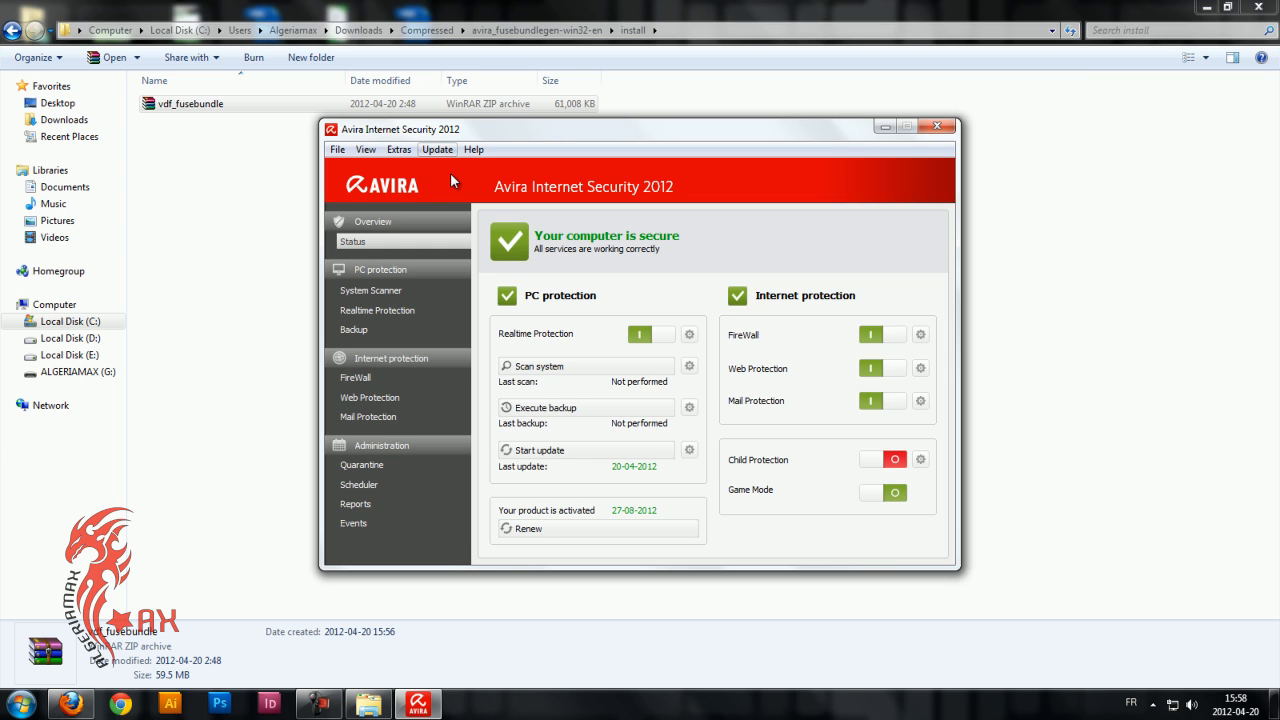
pyautogui.click(440, 149)
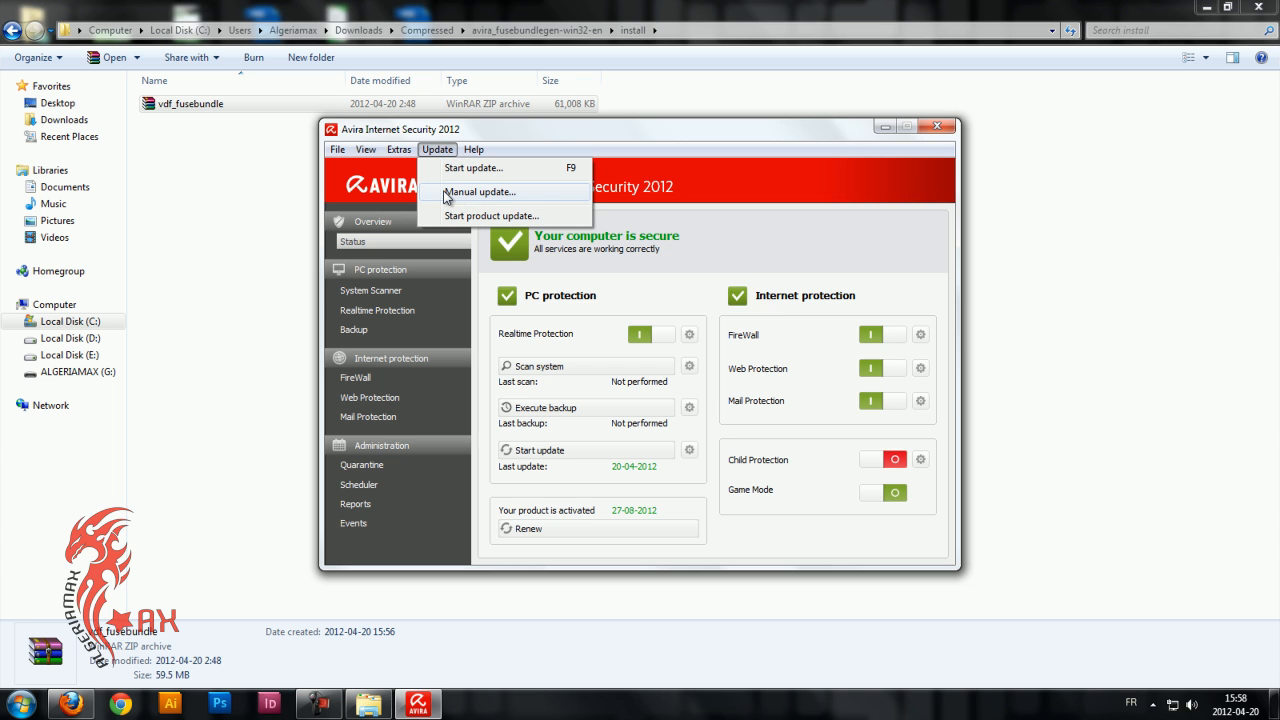
pyautogui.click(482, 193)
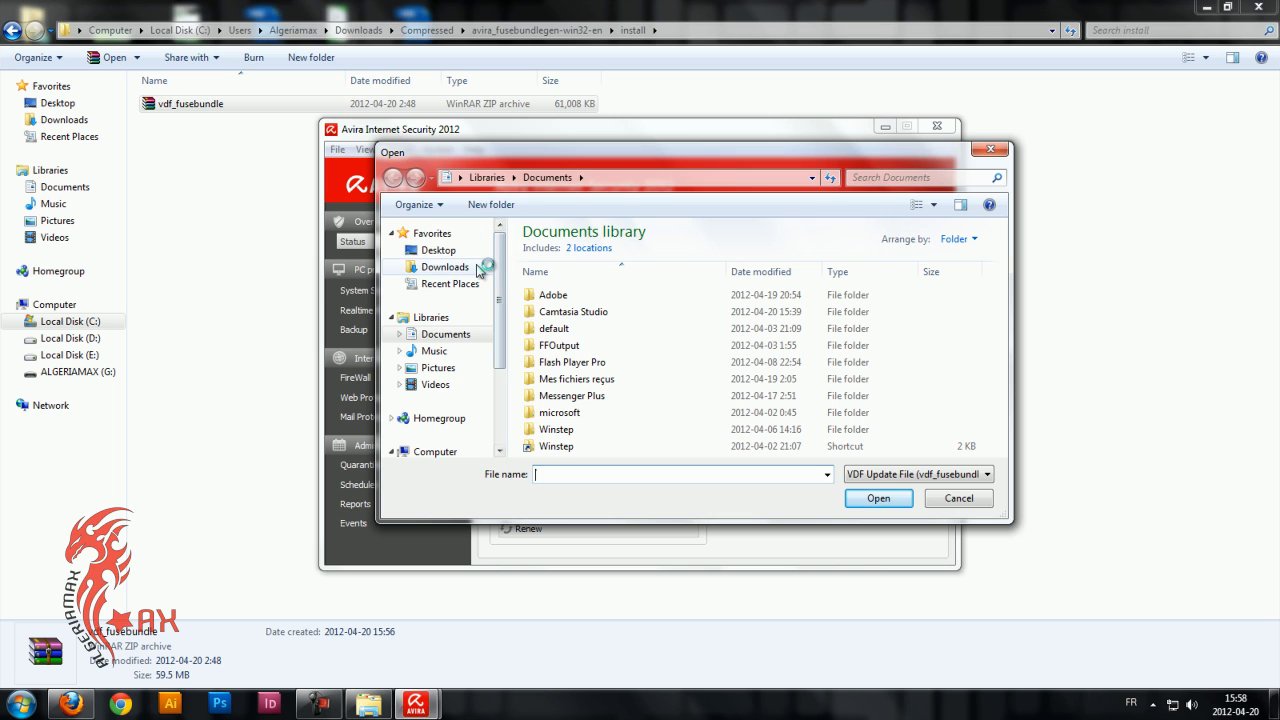
# Step: Load vdf_fusebundle from the install folder of avira_fusebundlegen-win32-en in Downloads\Compressed as the update file
pyautogui.click(478, 268)
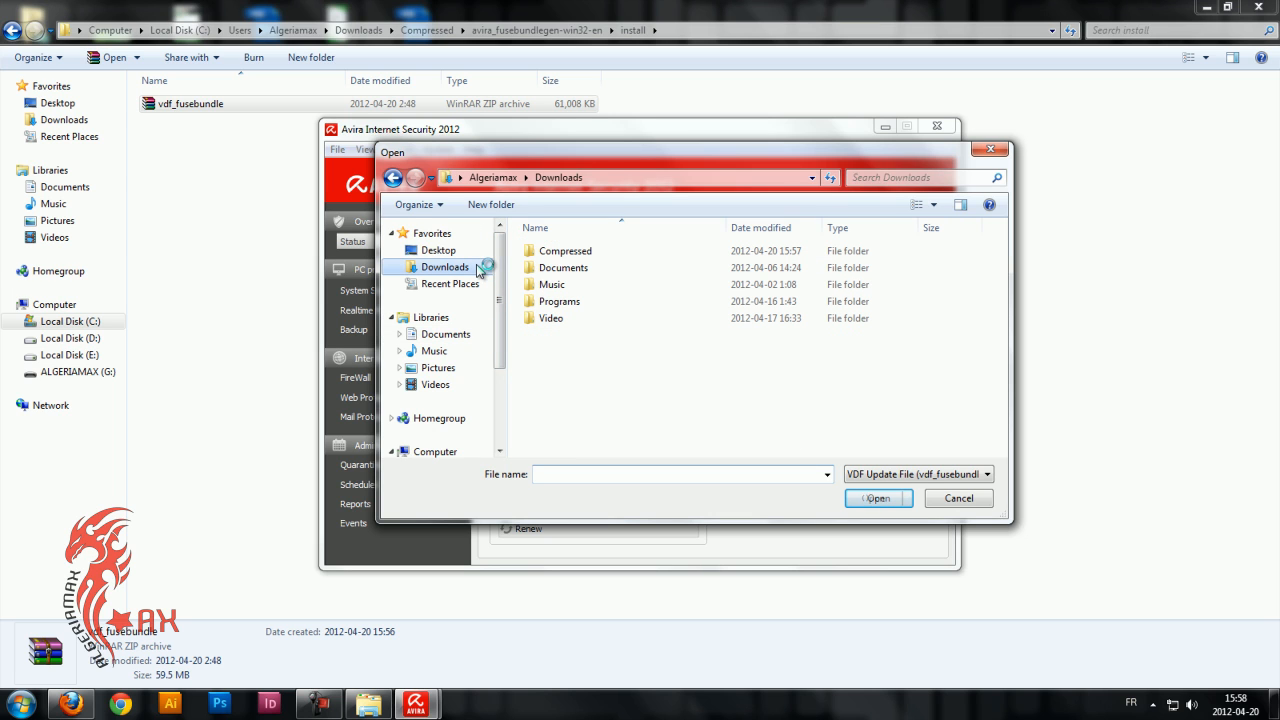
pyautogui.doubleClick(594, 258)
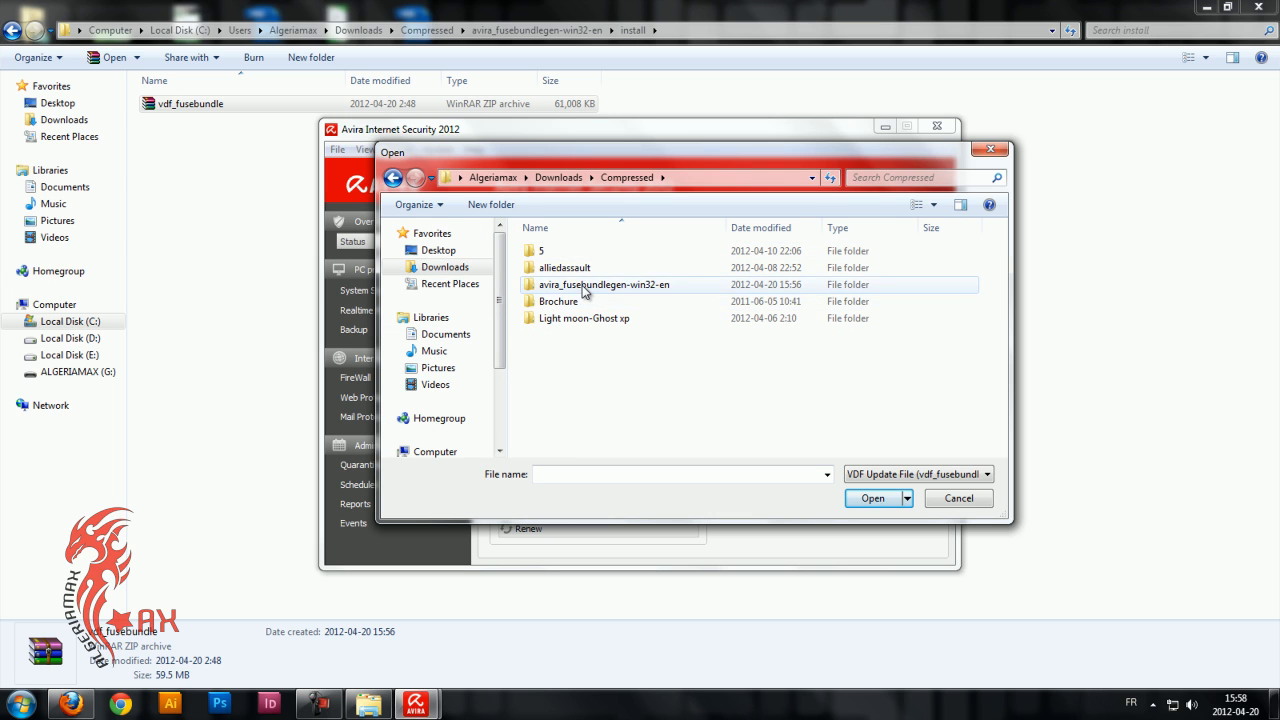
pyautogui.doubleClick(590, 285)
pyautogui.doubleClick(575, 258)
pyautogui.click(530, 250)
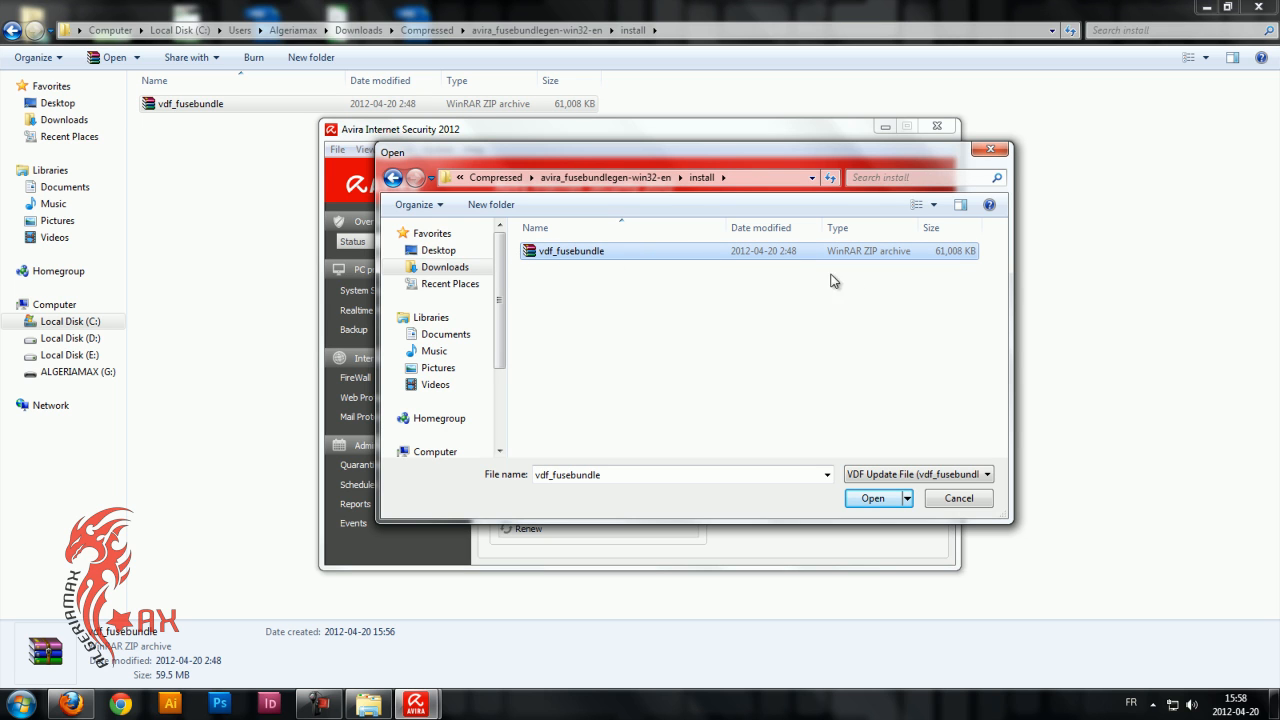
pyautogui.click(871, 498)
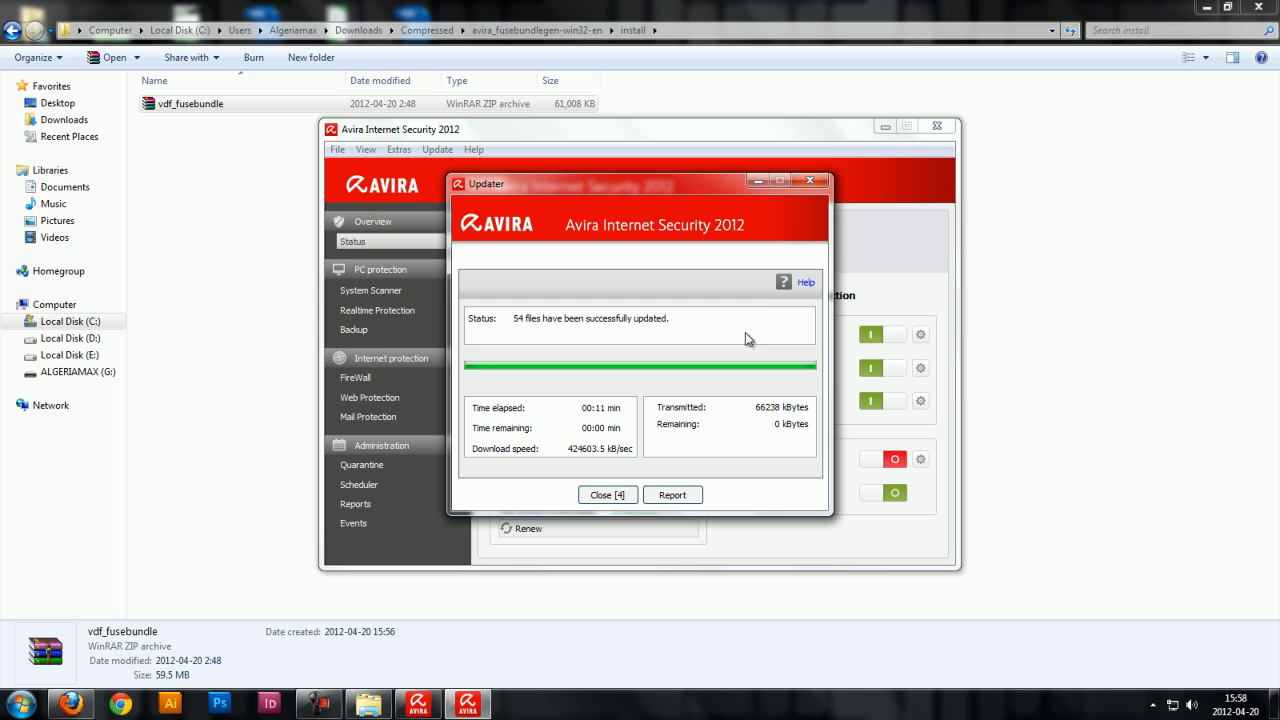
# Step: Close the Avira updater, the Avira main window, the install folder window and the Avira download tab in Firefox
pyautogui.moveTo(706, 187); pyautogui.dragTo(654, 169)
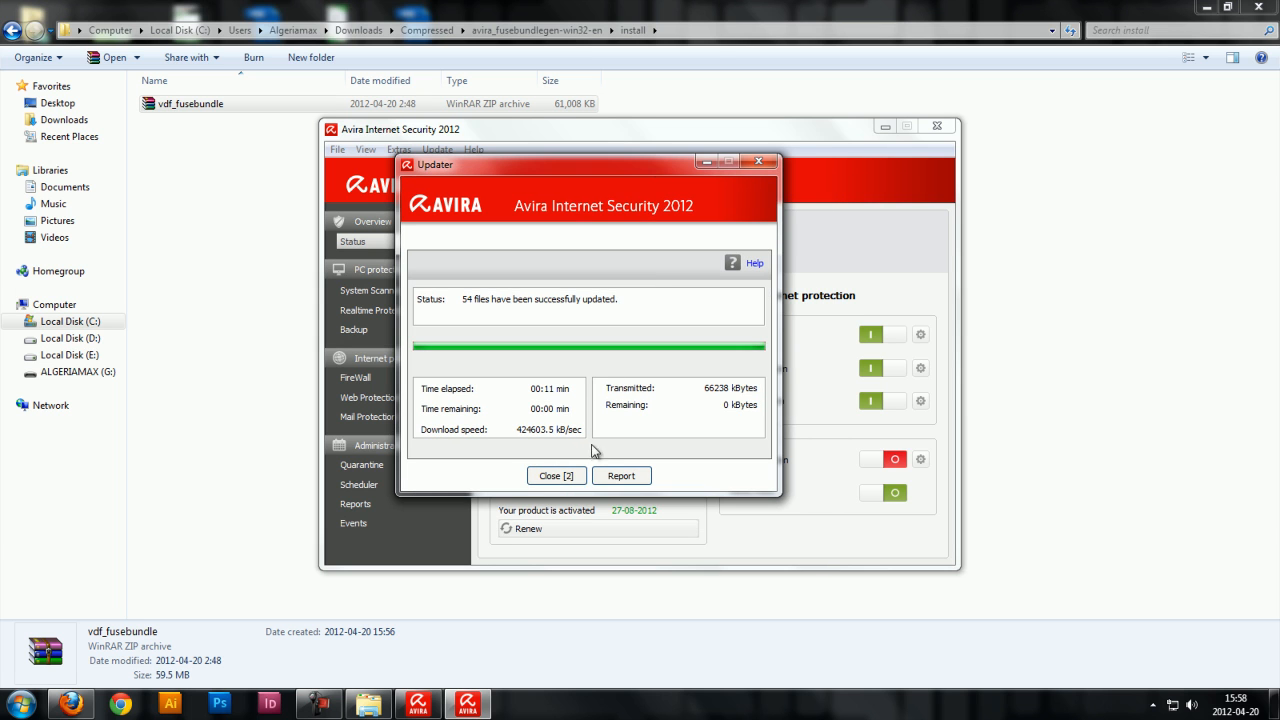
pyautogui.click(567, 475)
pyautogui.click(951, 126)
pyautogui.hotkey('alt', 'F4')
pyautogui.click(70, 703)
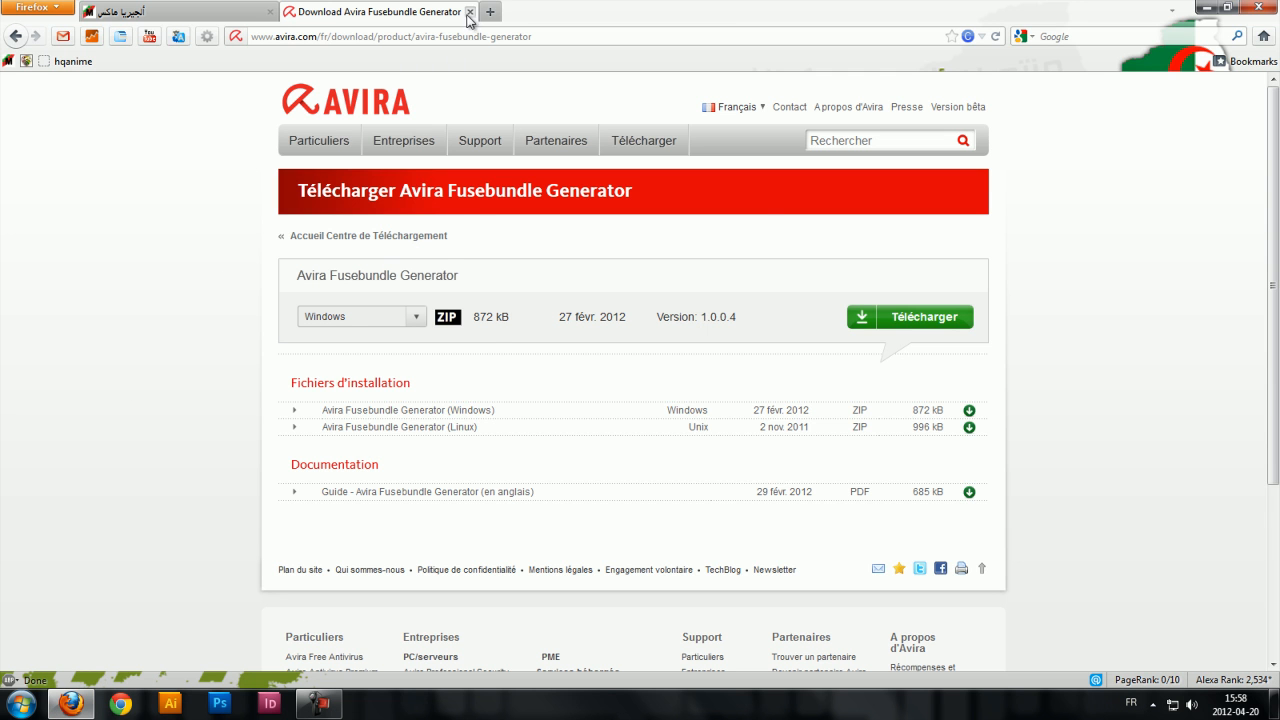
pyautogui.click(469, 12)
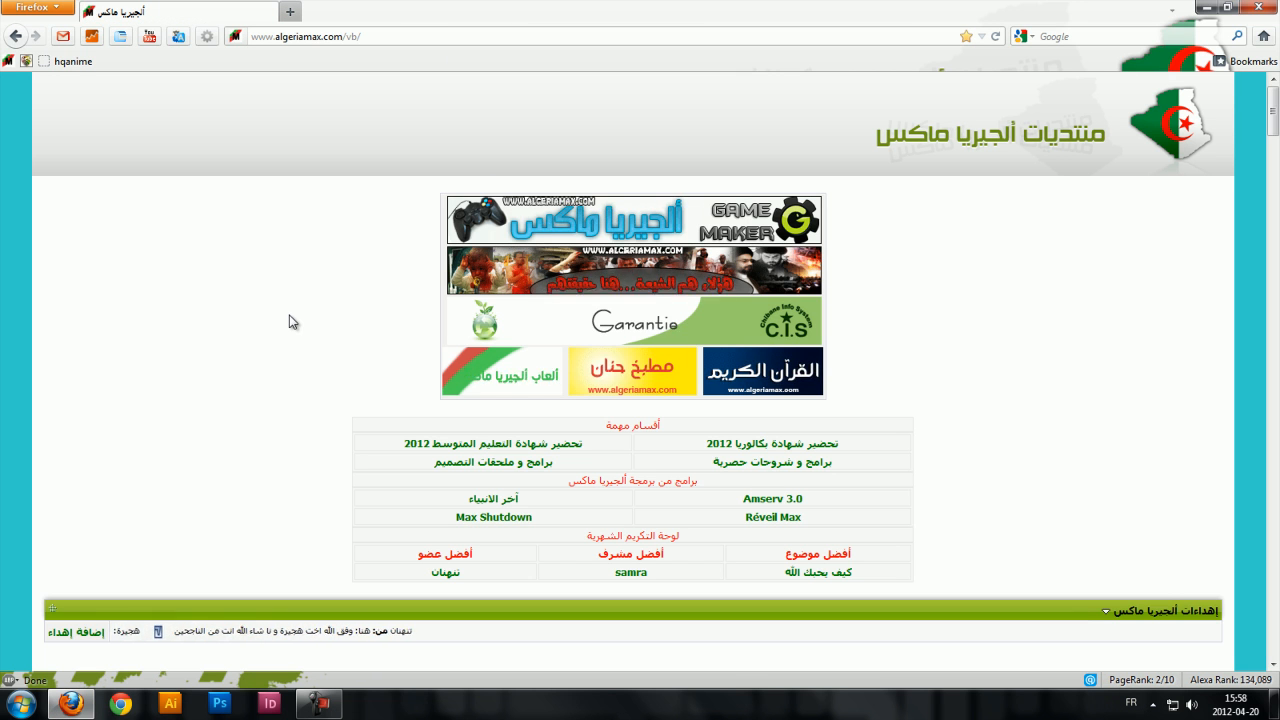